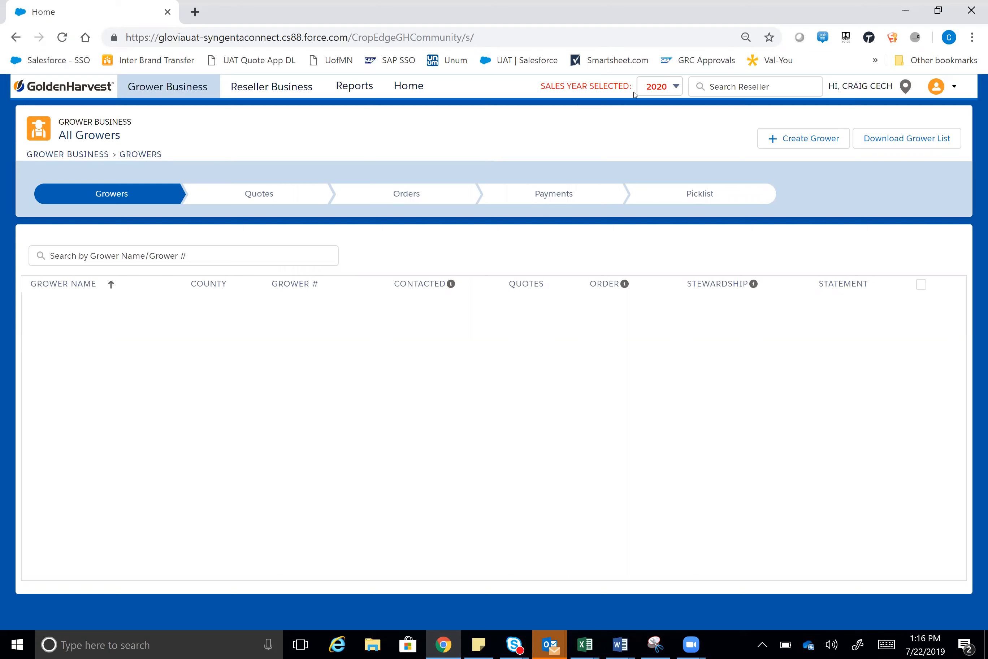
- Open allocation management from the admin area and set the crop to Corn
left_click(954, 89)
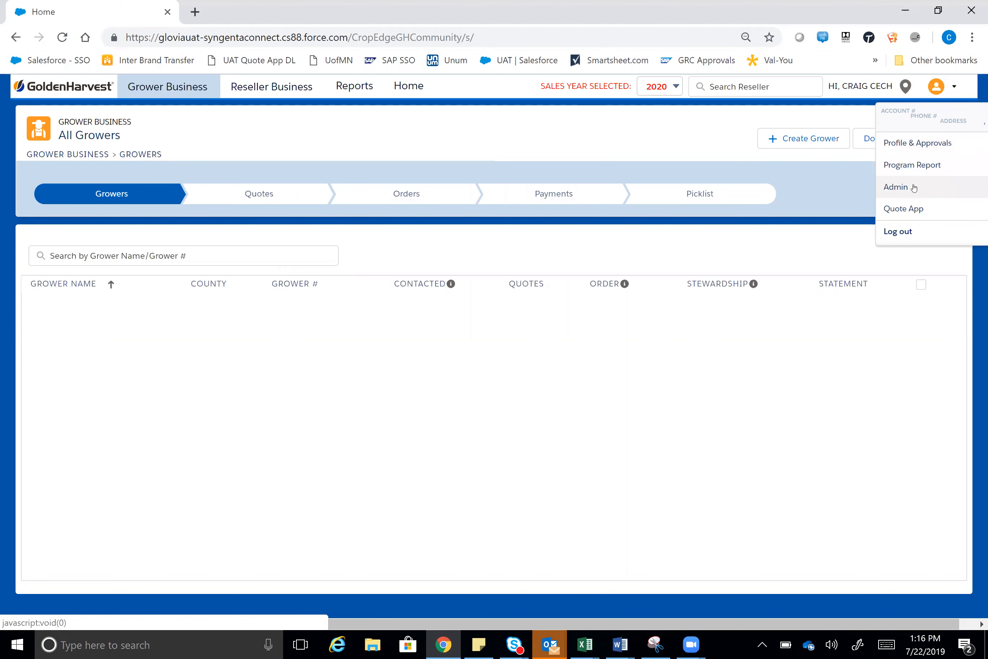
left_click(911, 188)
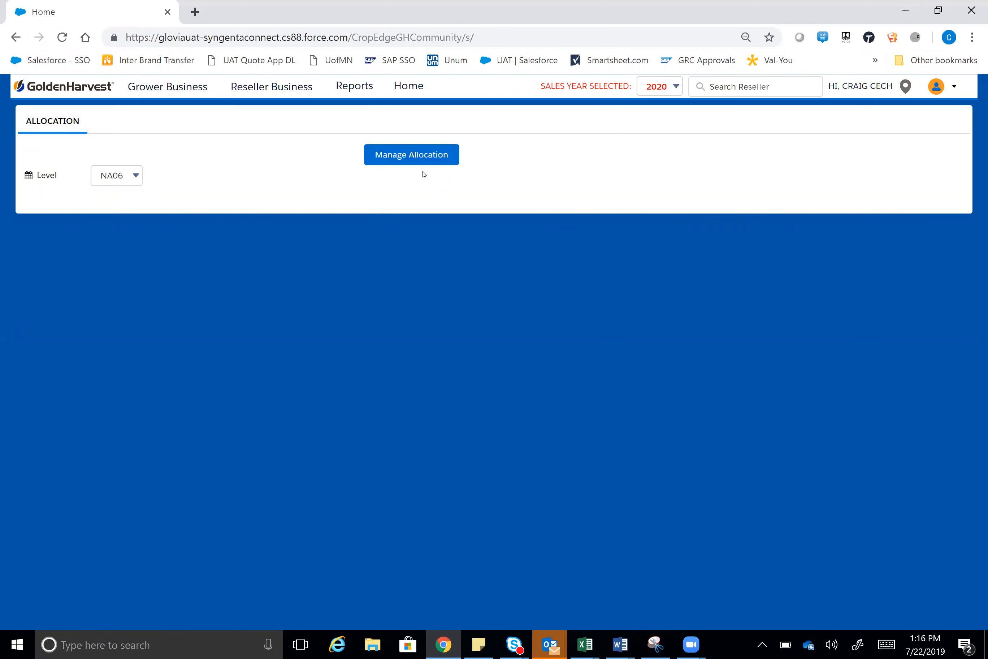
left_click(411, 158)
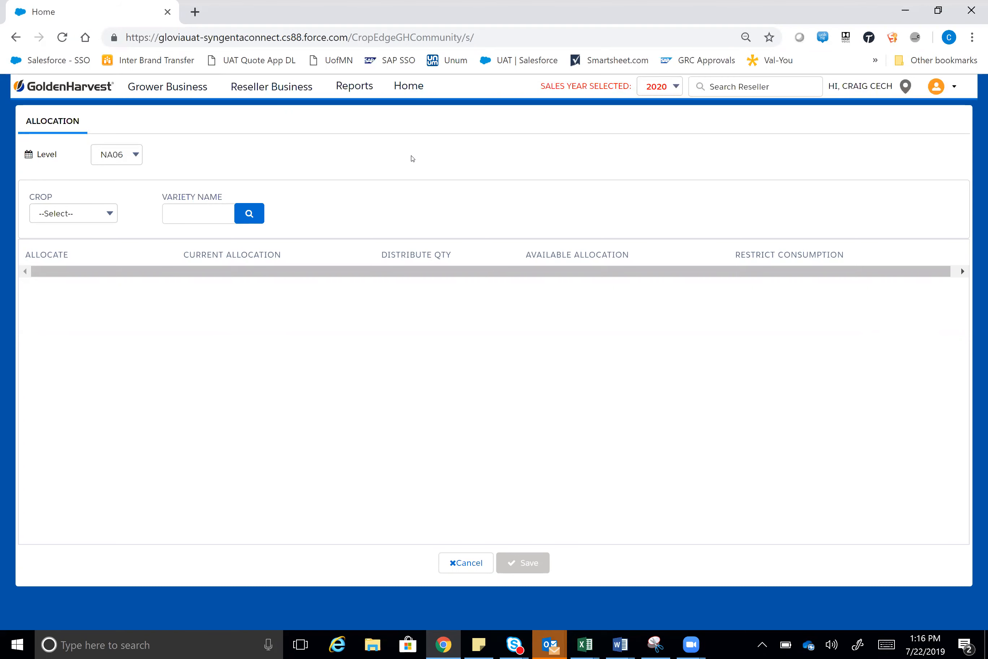
left_click(110, 218)
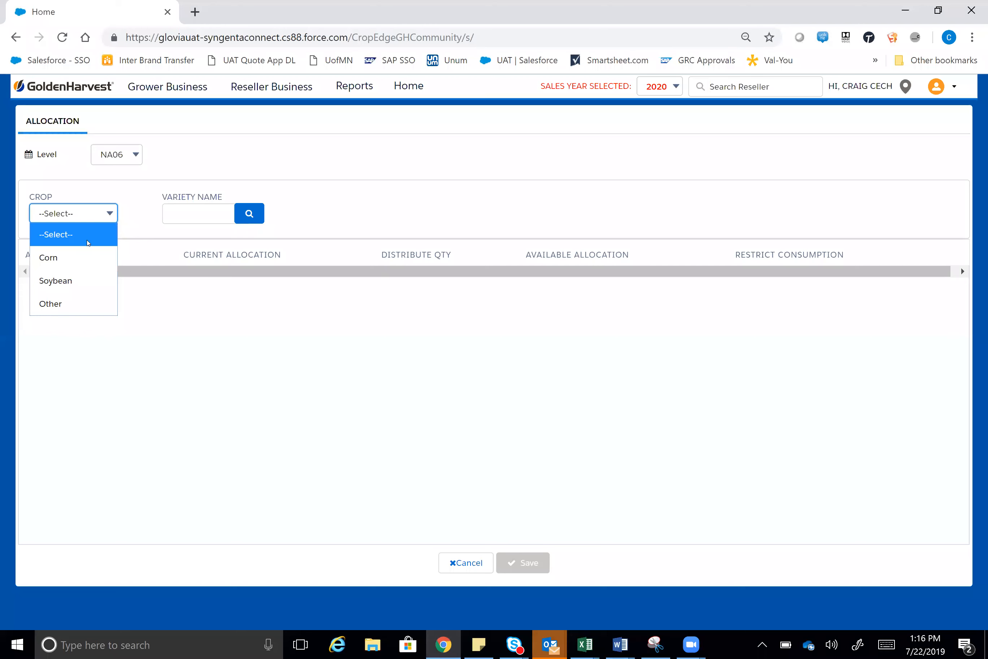
left_click(65, 264)
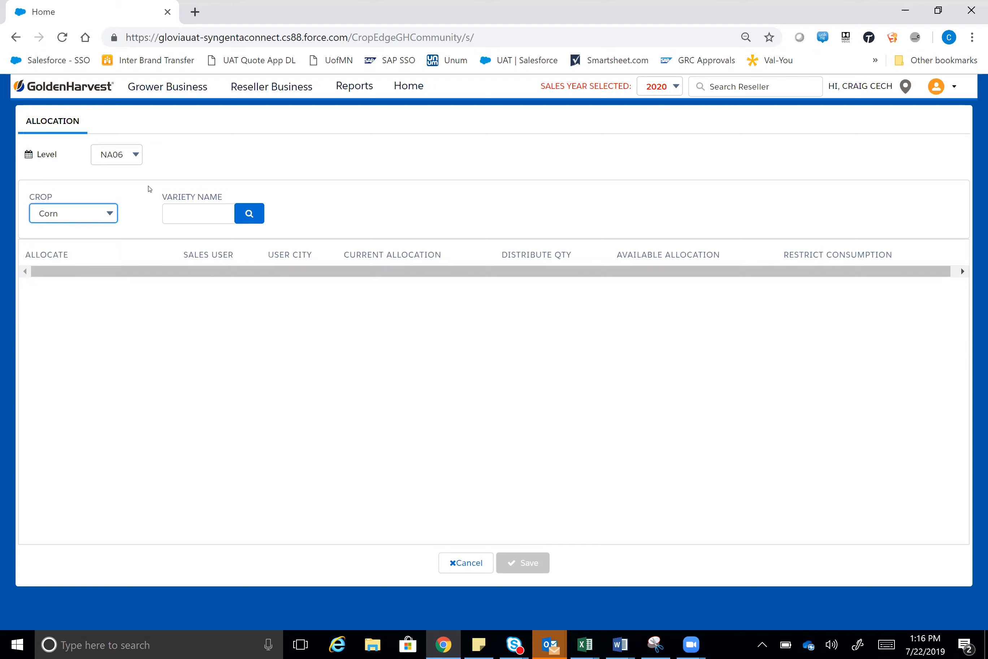
- Search the varieties for G98L17, then choose G98L17-5122.1-EZ1 with its material GHUS G98L17-5122.1-EZ1 ALV PB
left_click(249, 215)
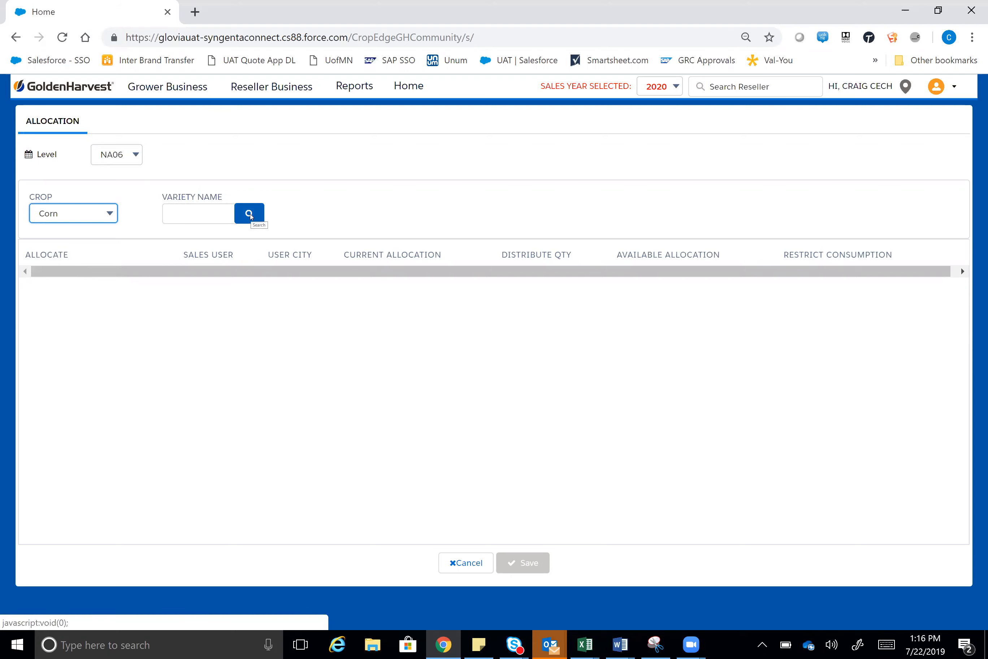
left_click(390, 187)
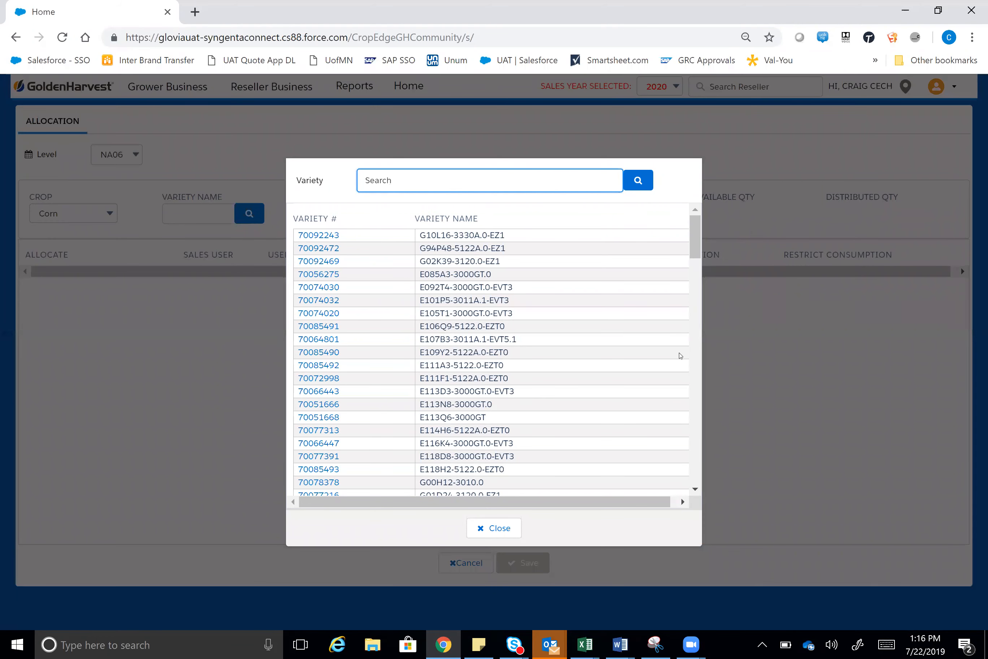
left_click_drag(695, 250, 691, 478)
scroll(686, 340, "up", 20)
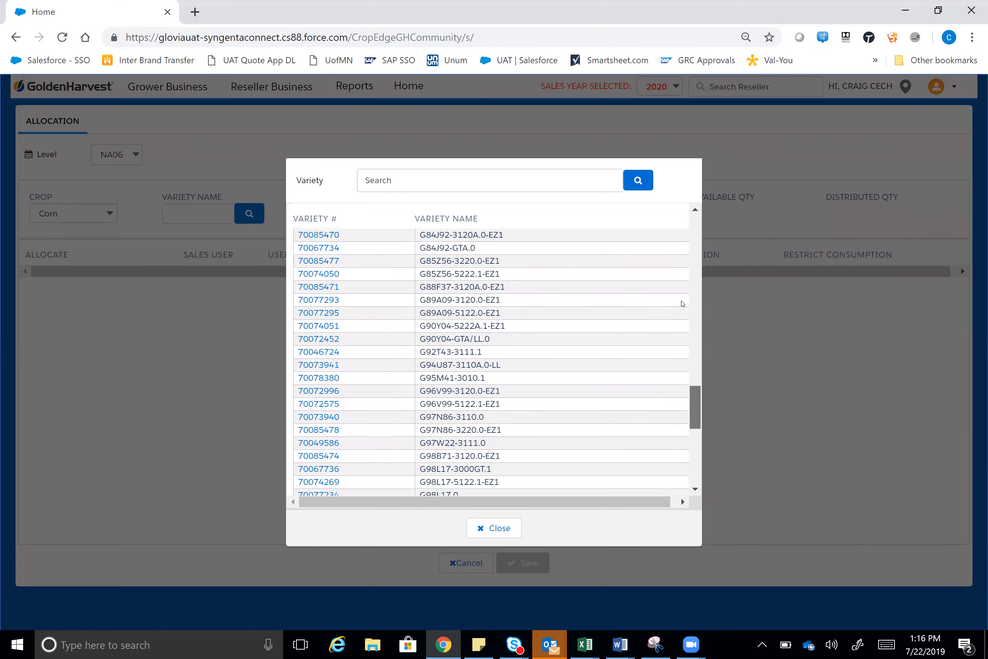
left_click(423, 178)
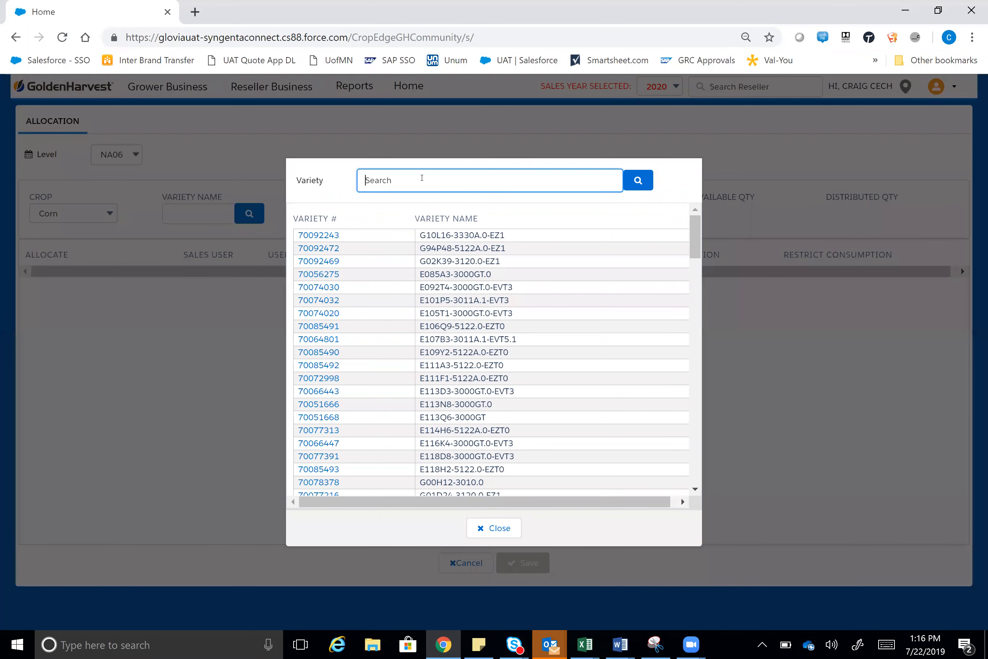
type("G98L17")
left_click(638, 186)
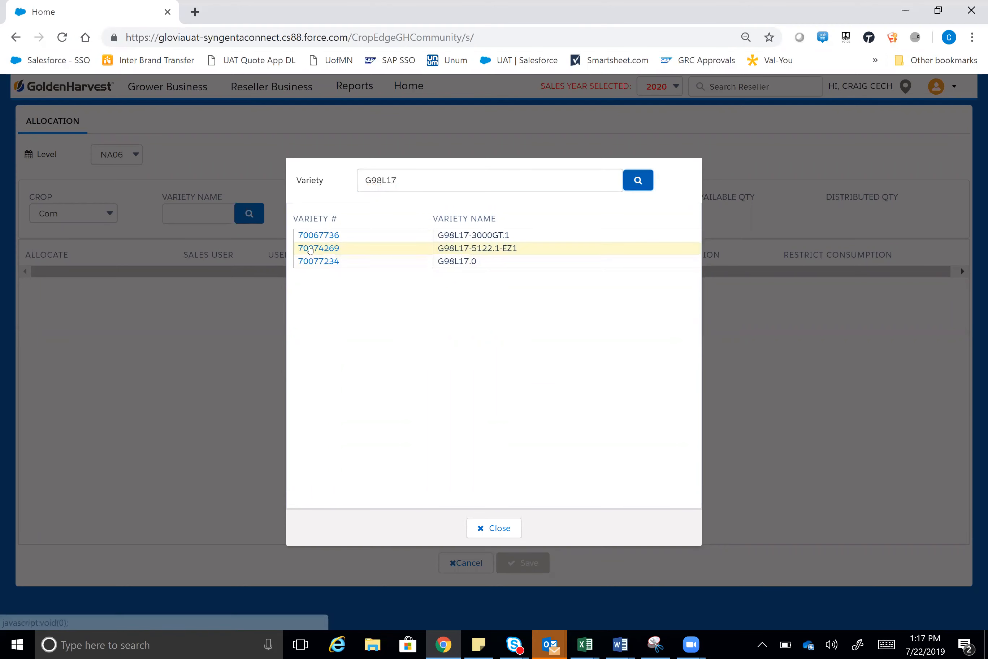
left_click(312, 250)
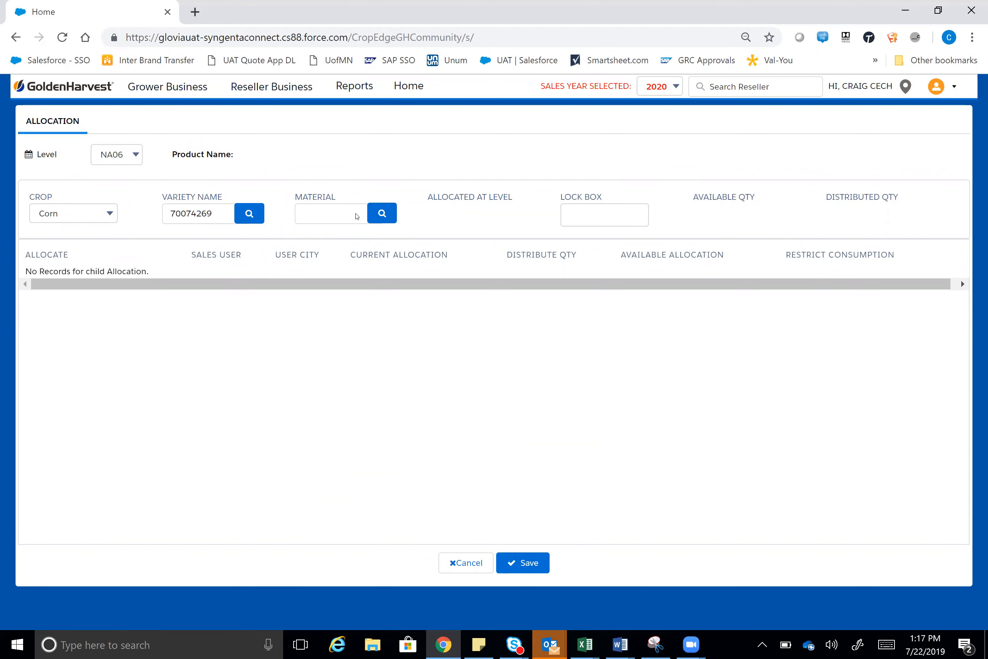
left_click(382, 217)
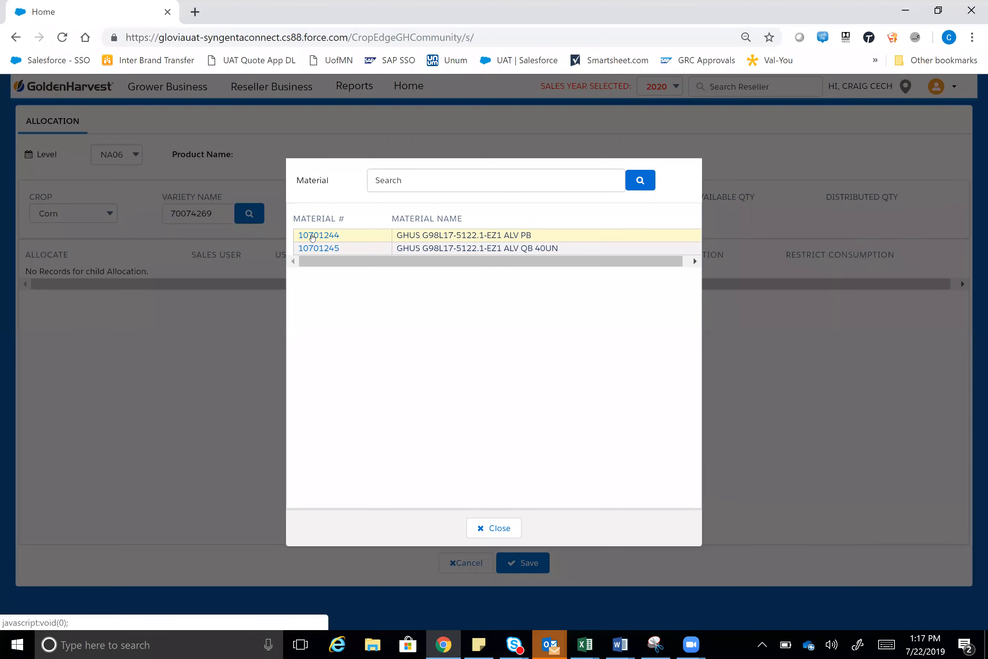
left_click(312, 236)
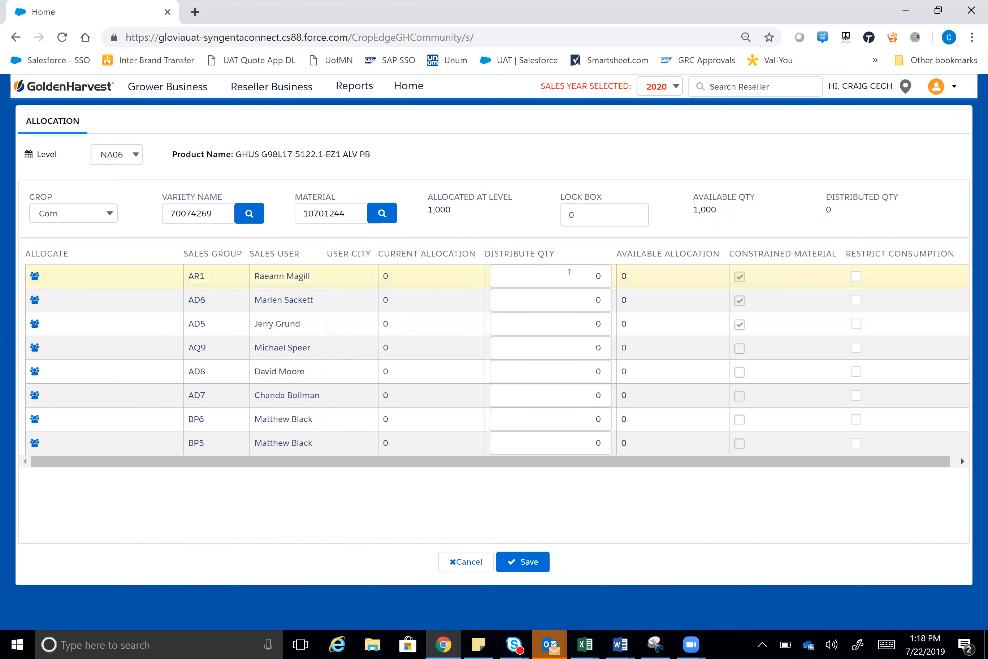
- Distribute 200 units to sales group AR1, 250 to AD6 and 50 to AD5, and save the allocations
left_click(580, 276)
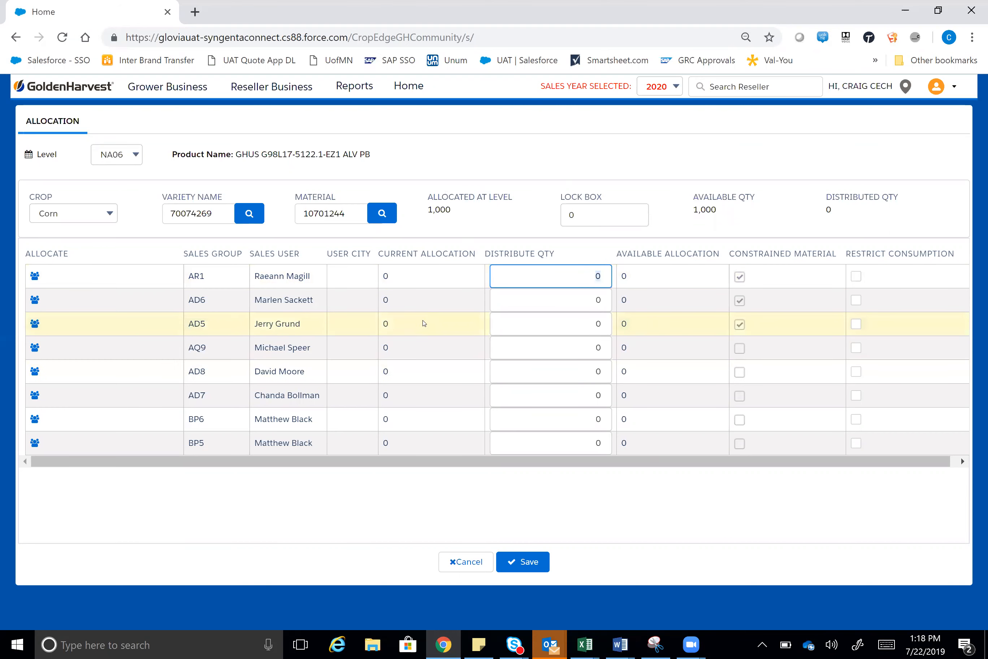
type("200")
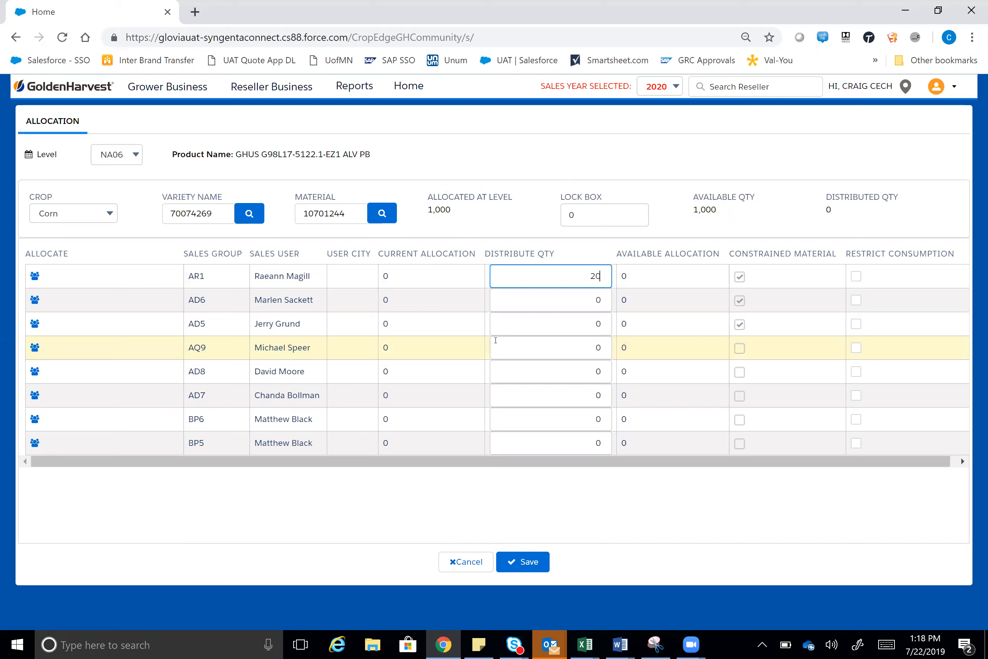
left_click(610, 301)
type("250")
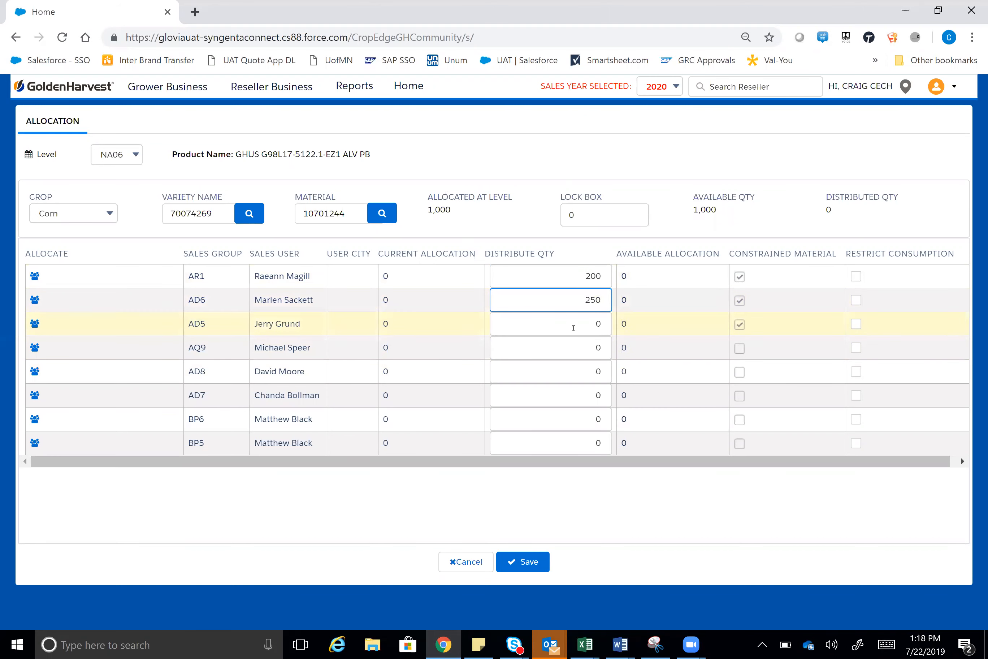
left_click(597, 324)
type("50")
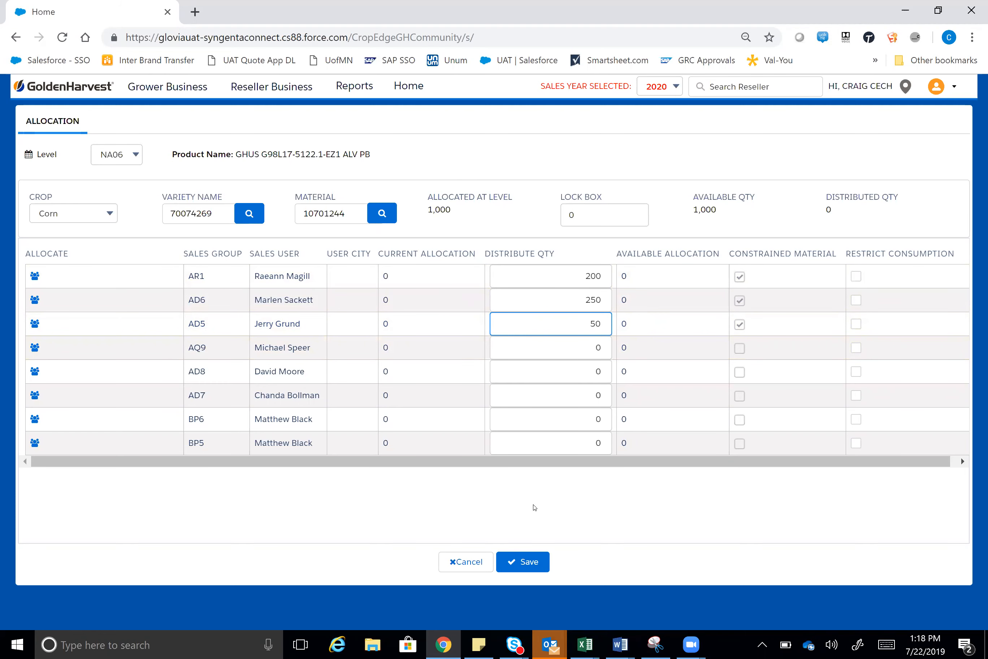
left_click(533, 563)
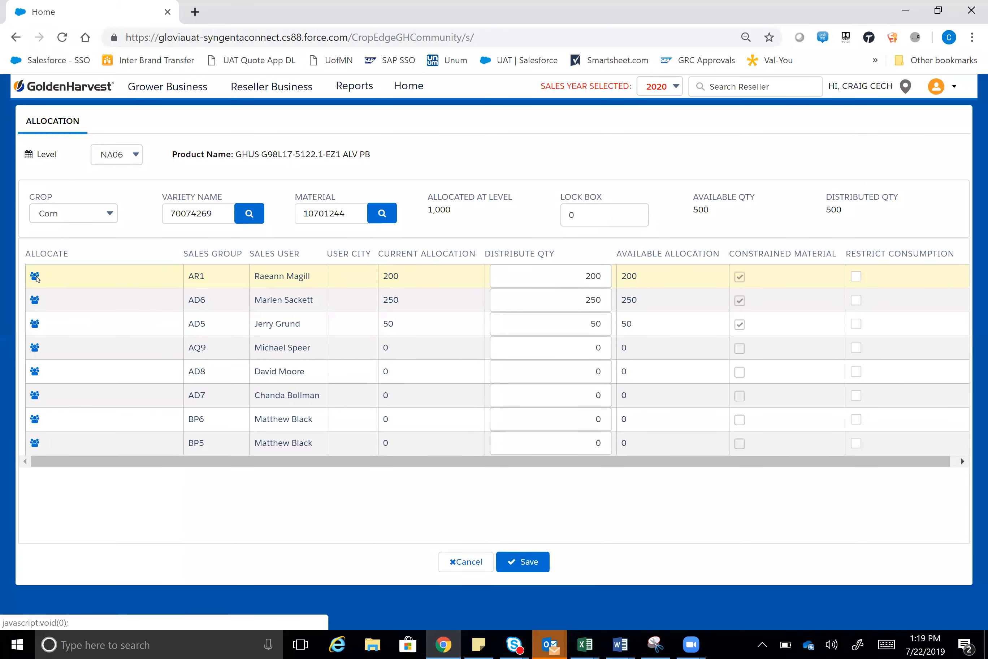
- In AR1's reseller allocations, distribute 50 units to the first listed reseller and 75 to the fifth, and save
left_click(35, 276)
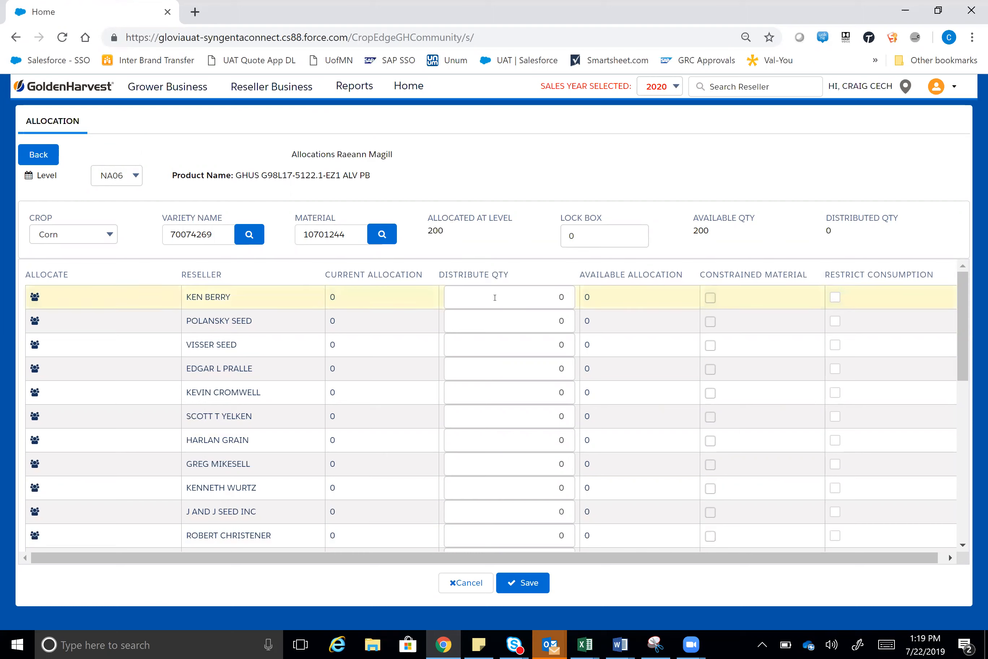
left_click(536, 296)
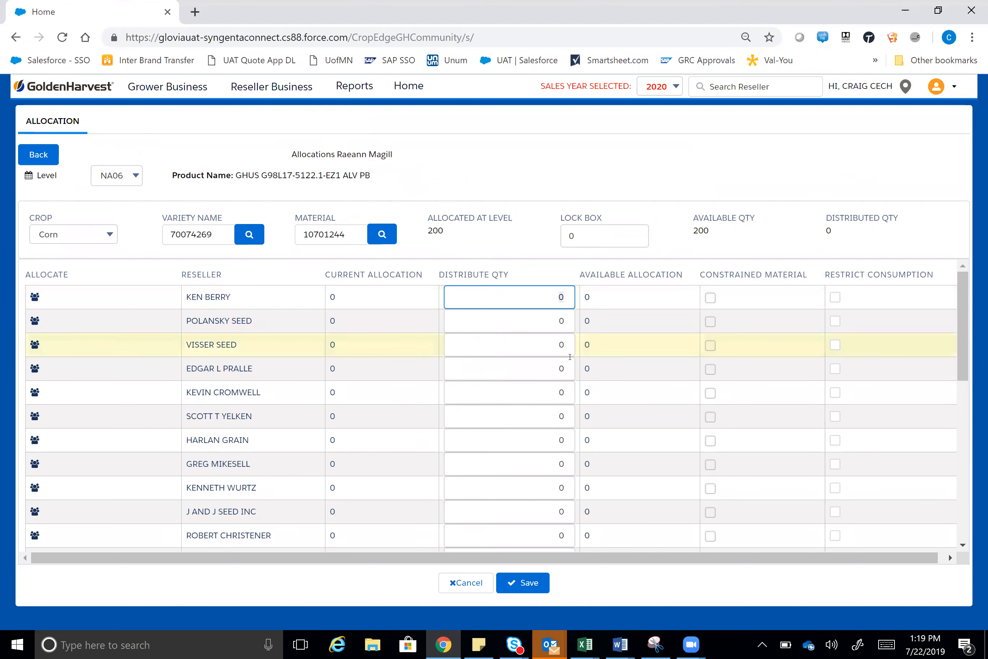
type("50")
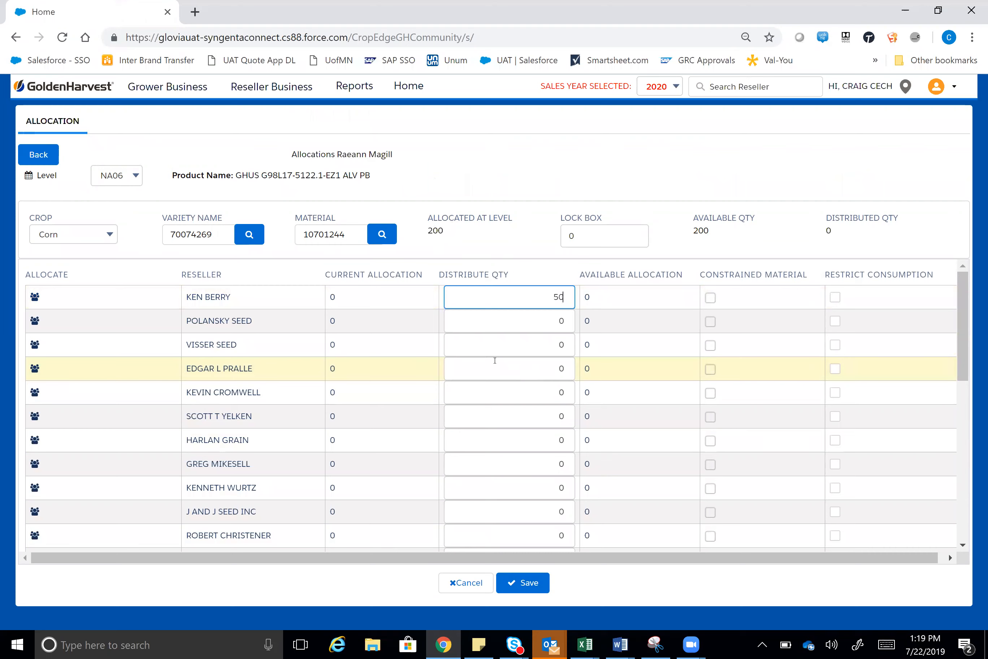
left_click(547, 392)
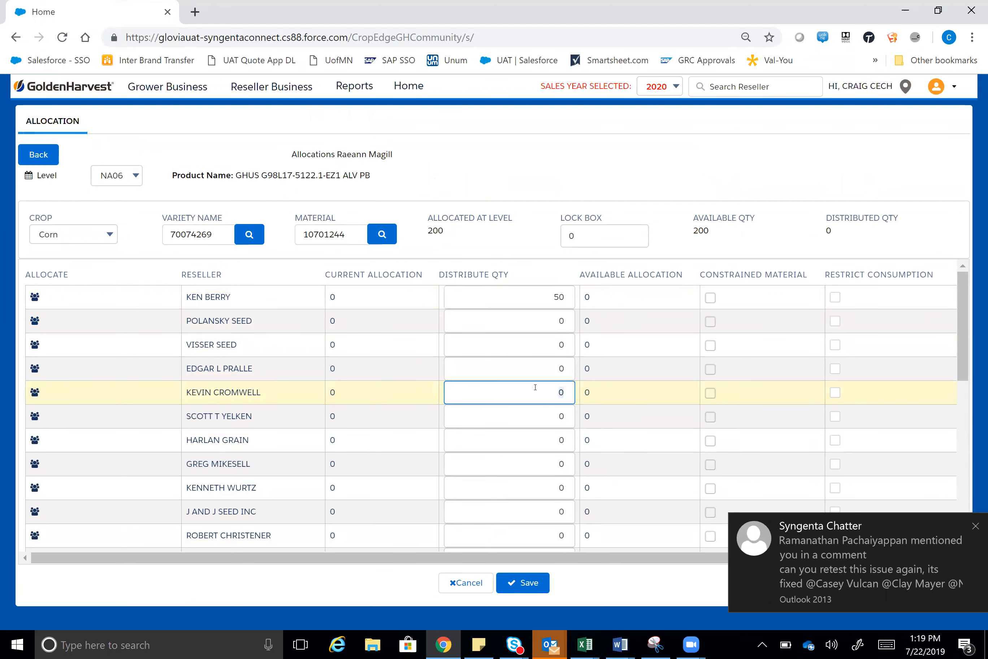
type("75")
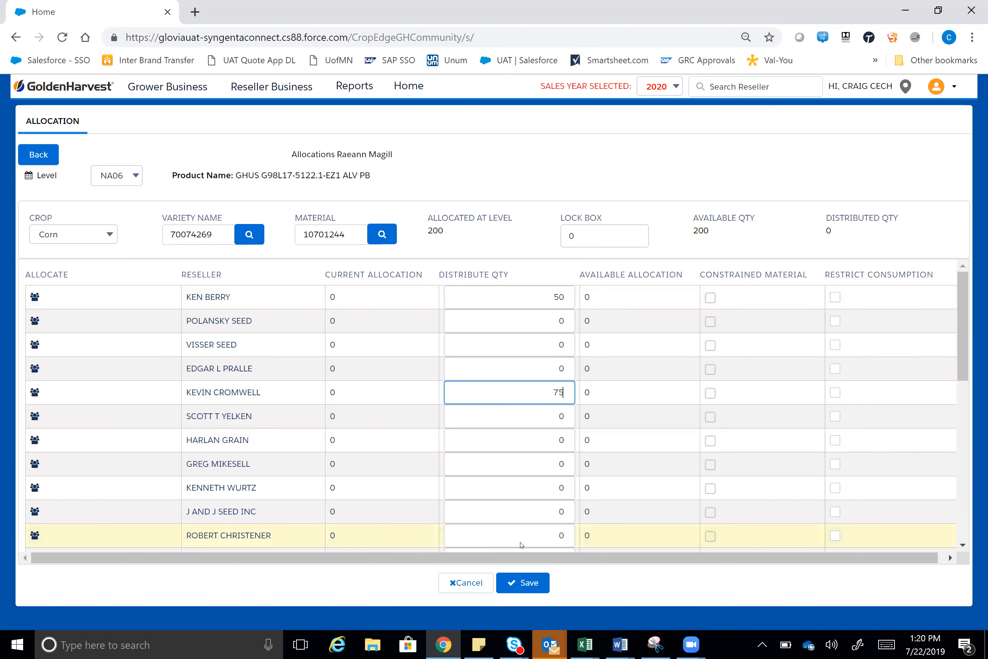
left_click(522, 582)
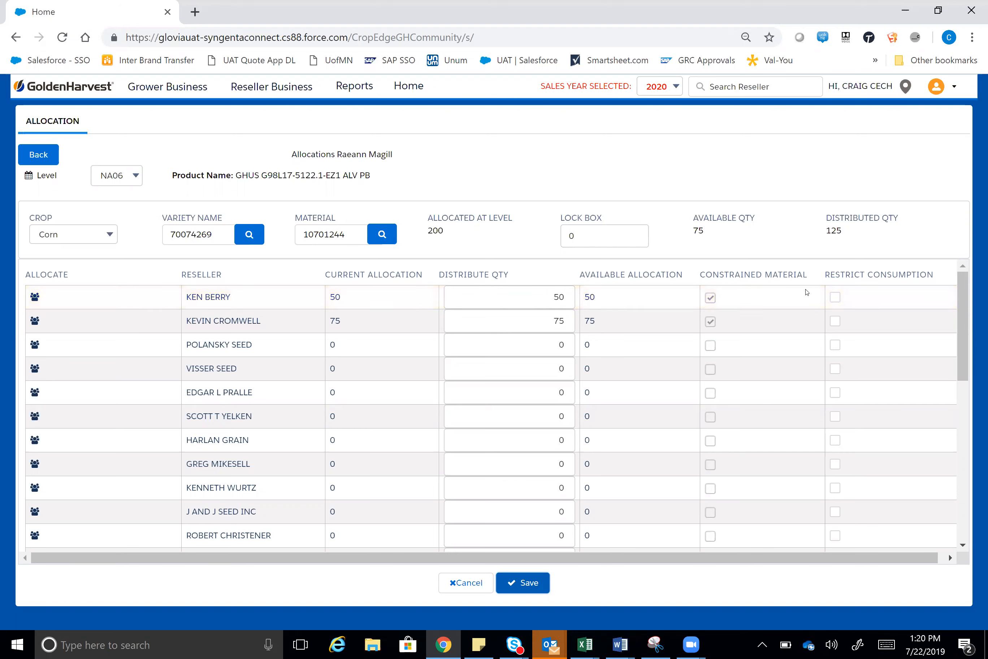
- Save a consumption restriction for the first listed reseller and return to the sales group allocations
left_click(835, 296)
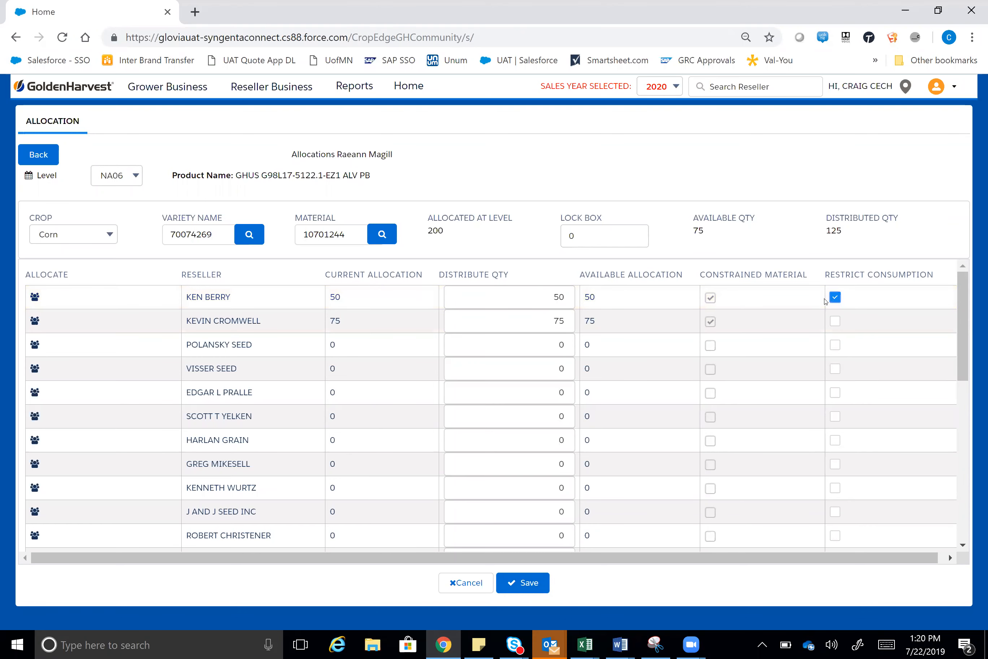
left_click(530, 592)
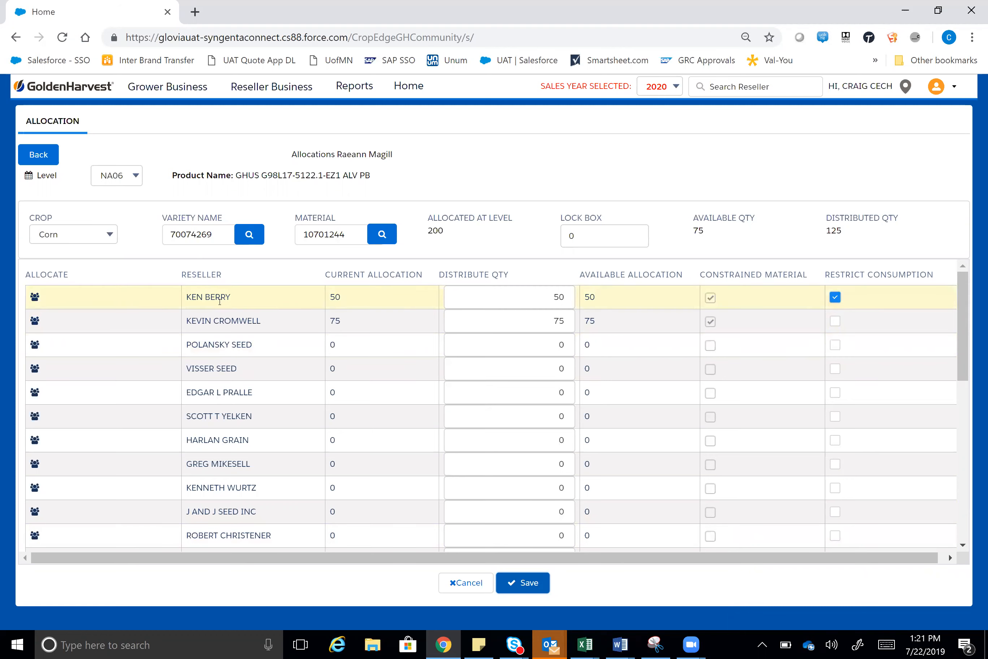
left_click(36, 156)
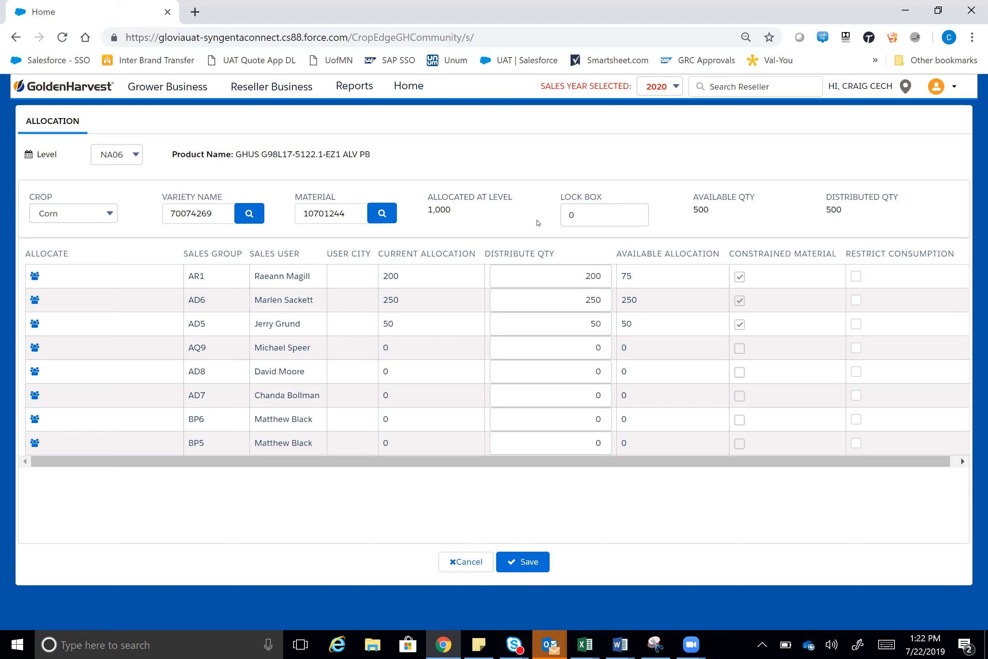
- Set the lock box quantity to 100 at the NA06 level and save the allocation
left_click(610, 220)
key("BackSpace")
type("100")
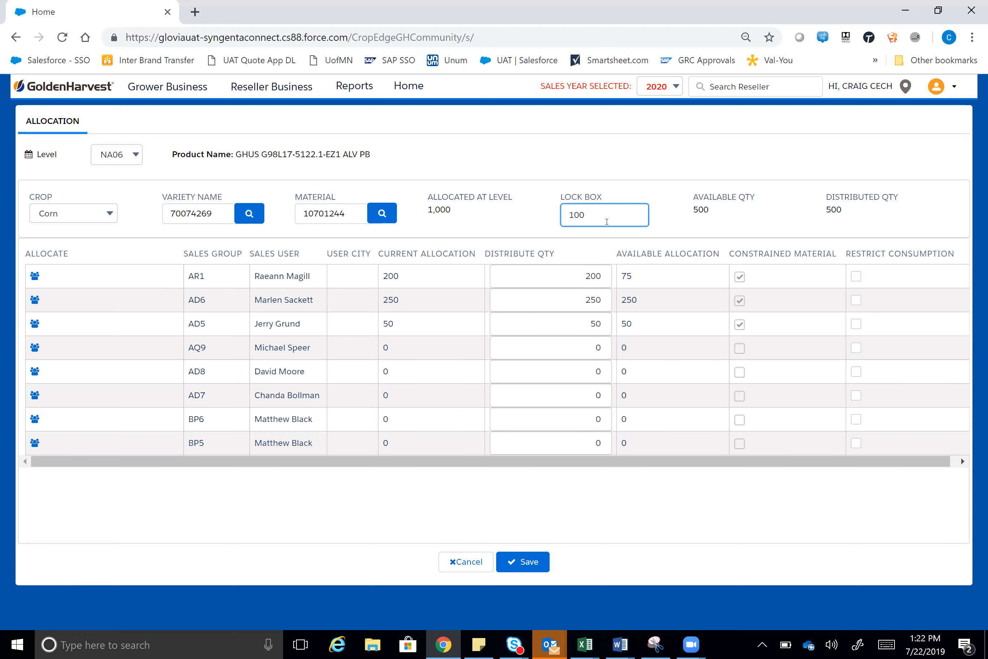
left_click(529, 562)
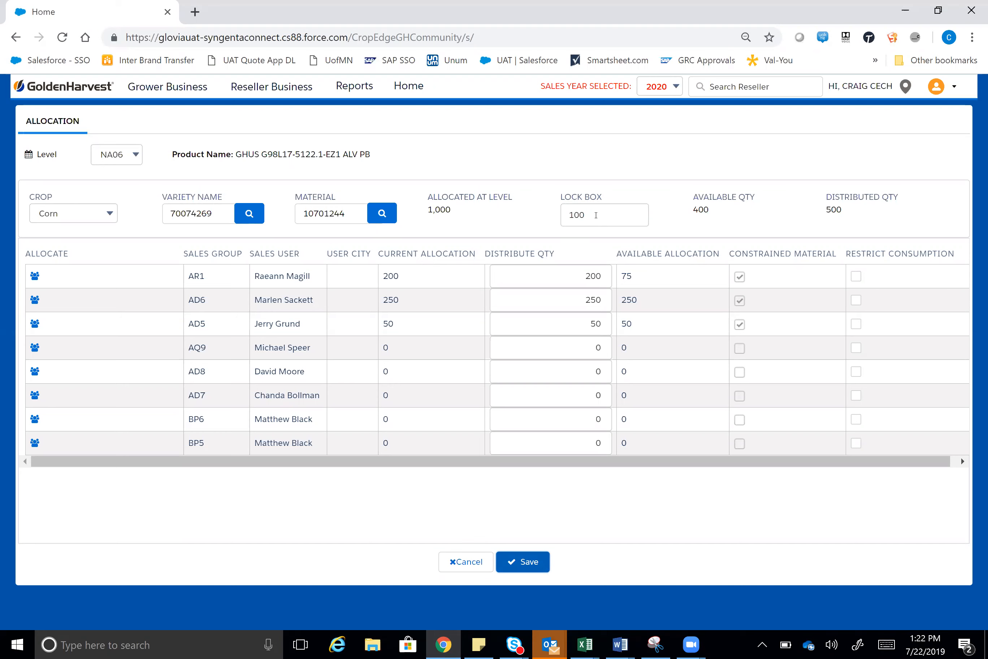
- Reset the lock box quantity to 0 and save the allocation
double_click(596, 214)
type("0")
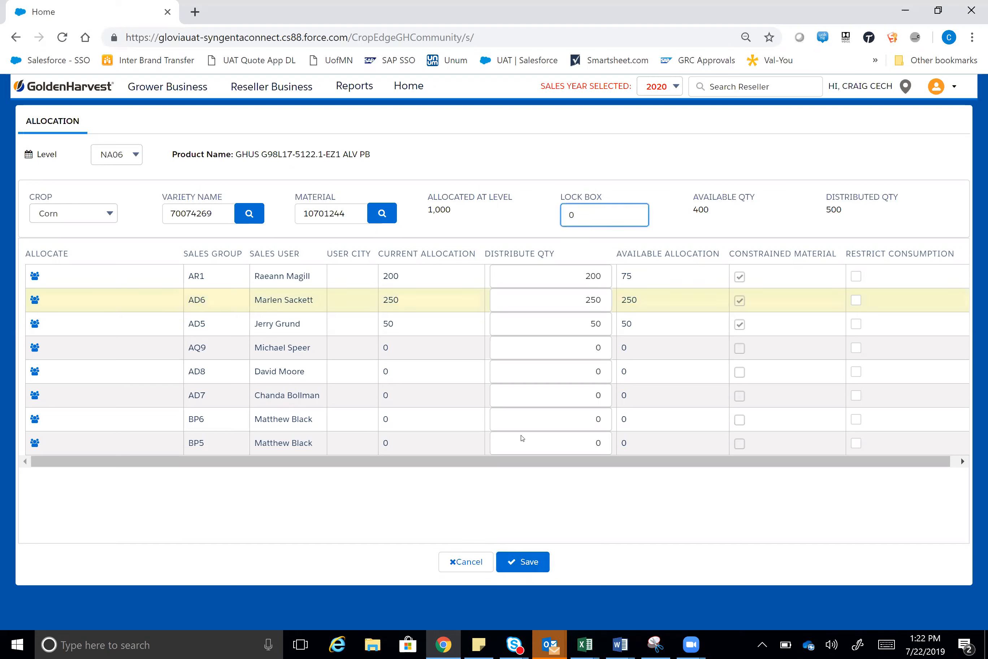
left_click(535, 570)
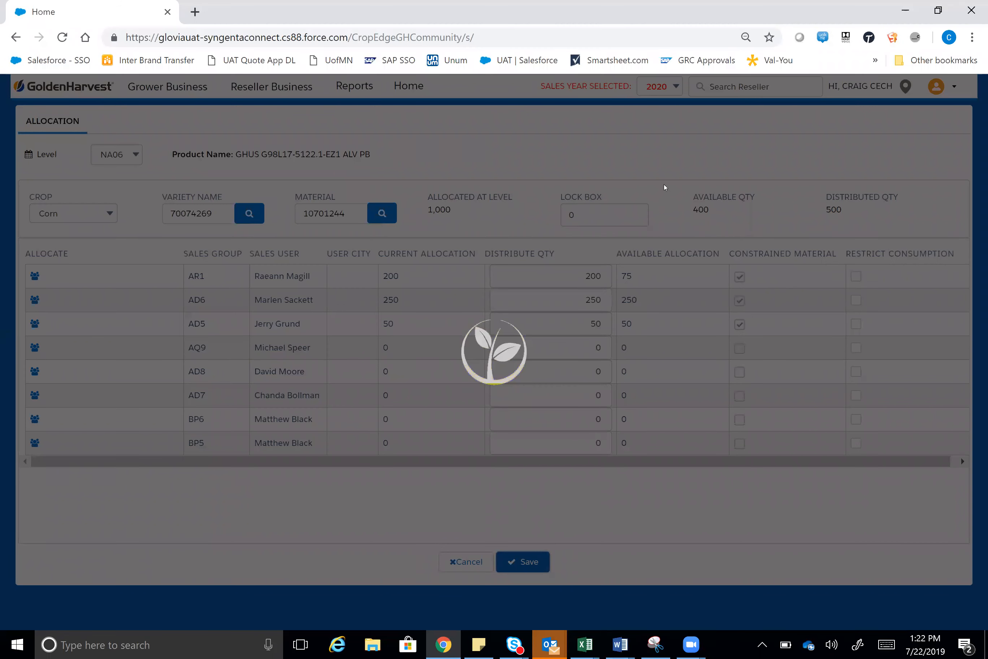